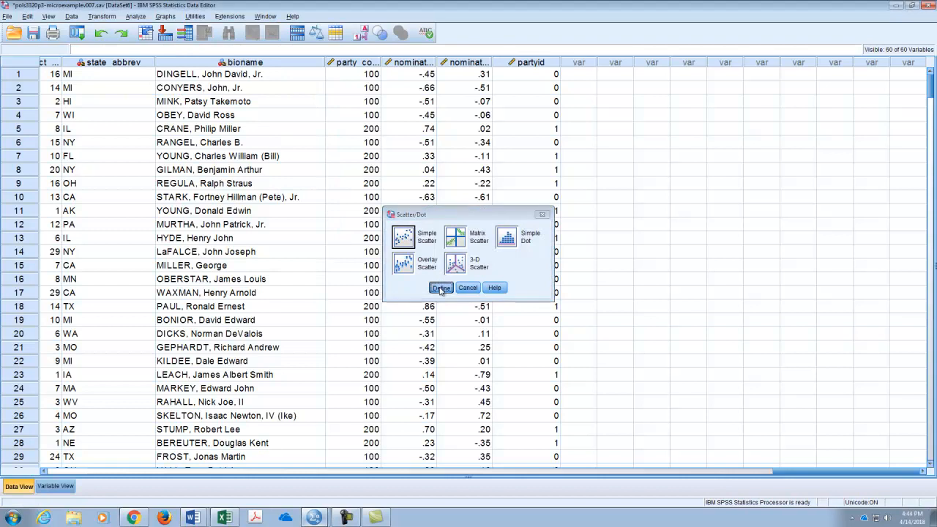
Replace the scatterplot's X-axis variable with DW Nominate 2nd, keeping Support Score on the Y axis, and generate the chart.
left_click(489, 168)
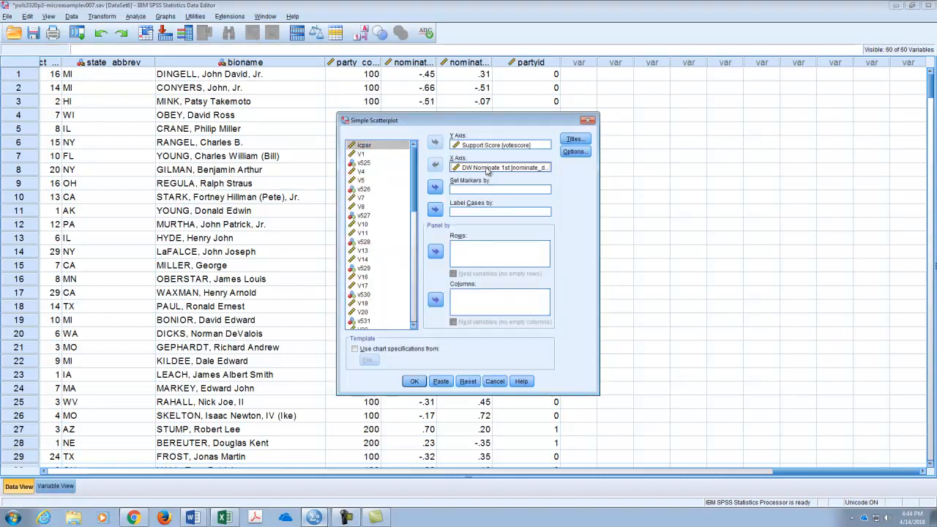
left_click(434, 165)
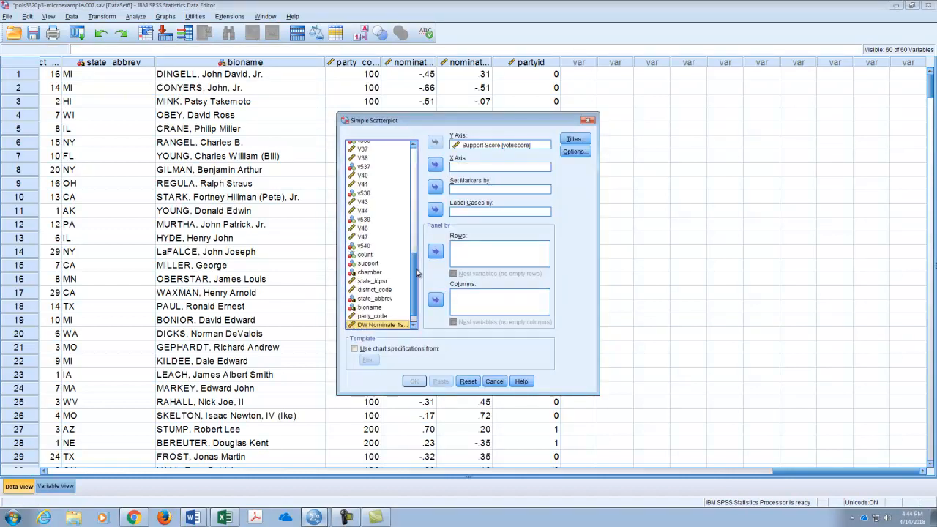
left_click_drag(415, 273, 416, 319)
left_click(395, 317)
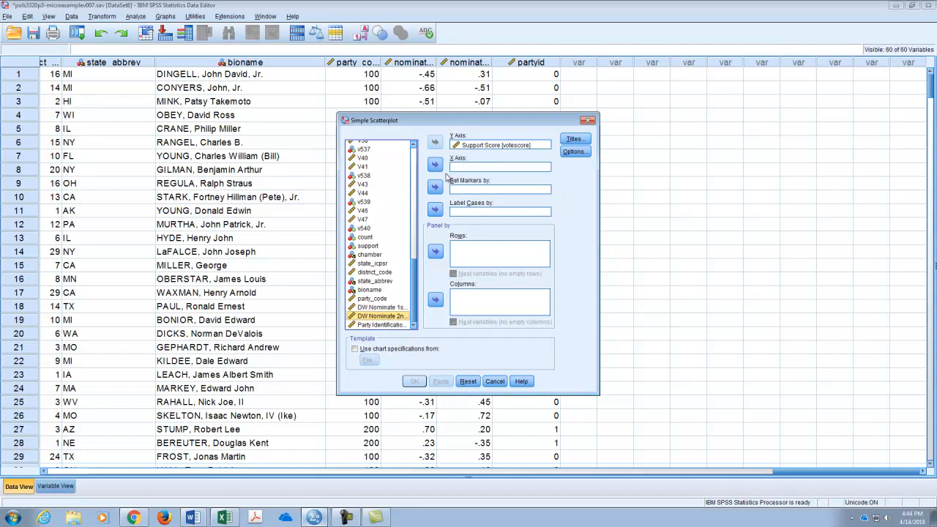
left_click(435, 165)
left_click(414, 381)
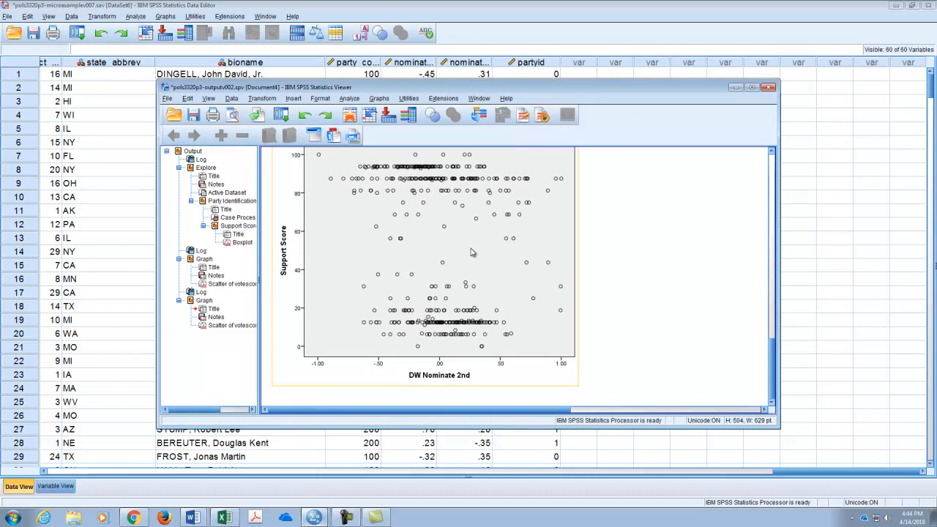
Open the new DW Nominate 2nd scatterplot in the Chart Editor and enlarge the editor window.
scroll(457, 243, "up", 1)
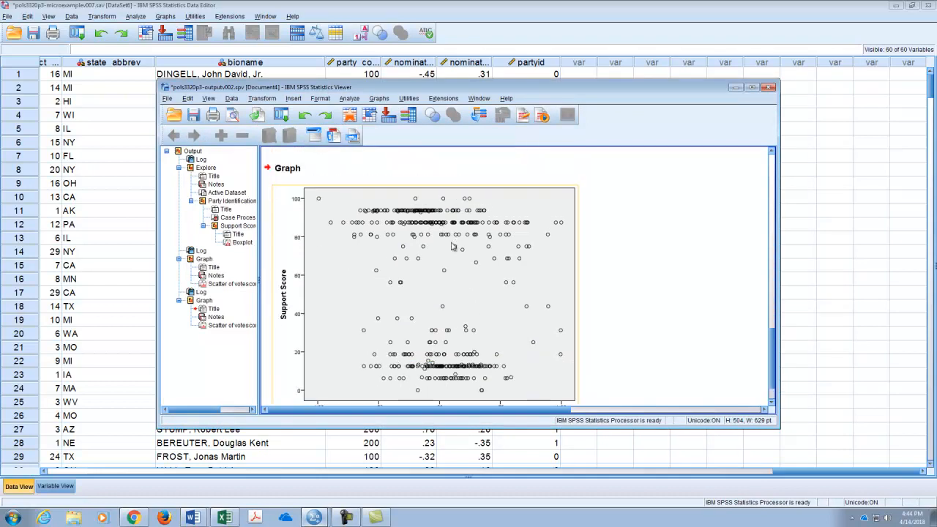
scroll(441, 291, "up", 5)
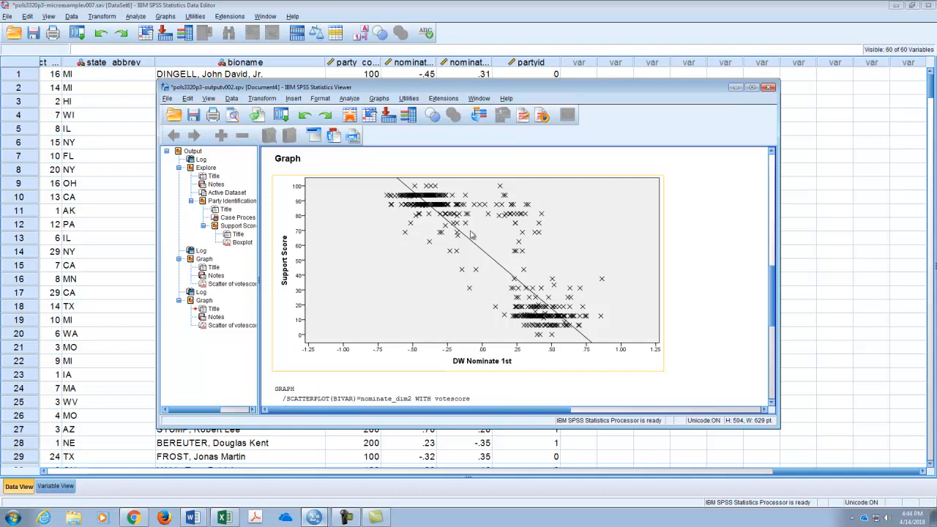
scroll(410, 252, "down", 5)
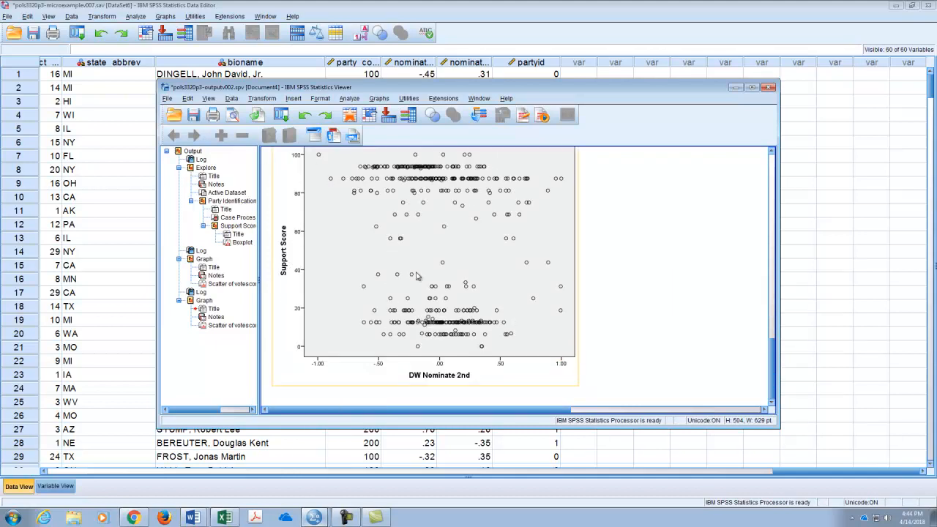
double_click(517, 306)
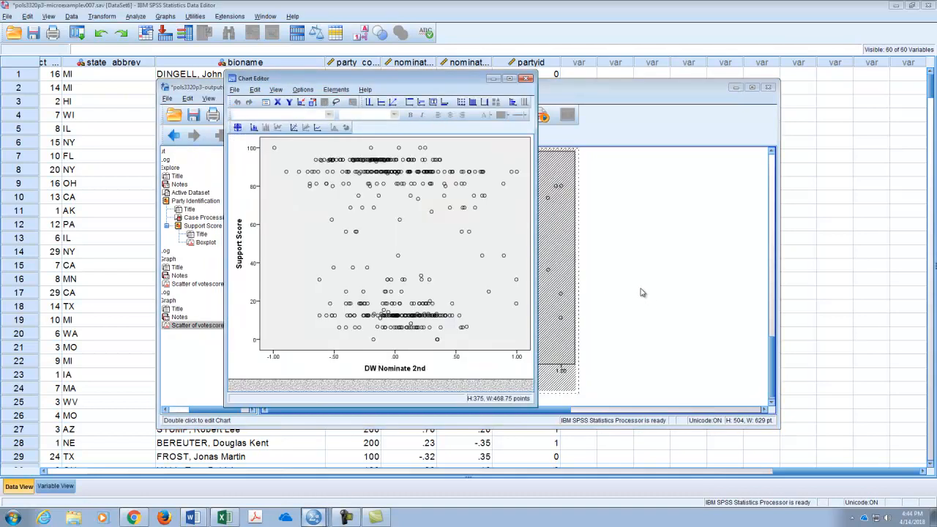
left_click_drag(537, 405, 747, 478)
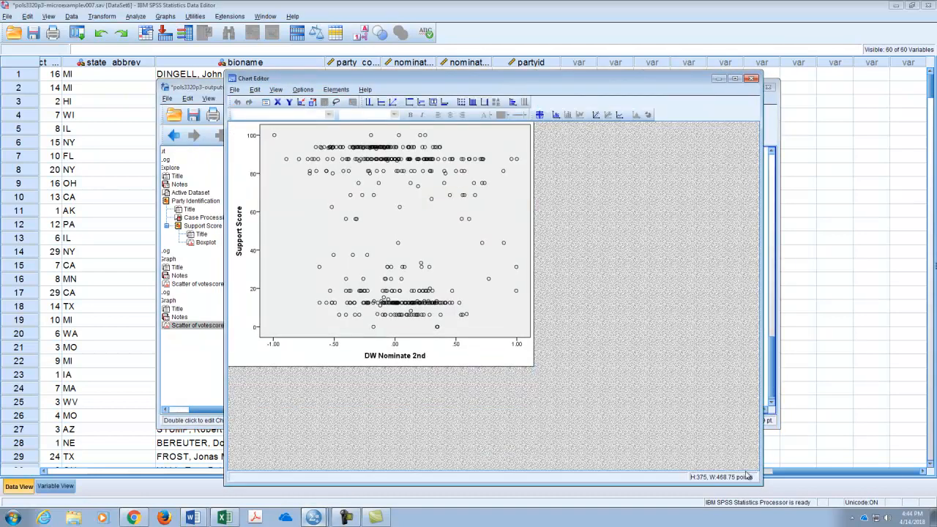
Turn off the aspect ratio lock and set the chart size to 300 points high by 600 points wide.
double_click(423, 194)
left_click(711, 32)
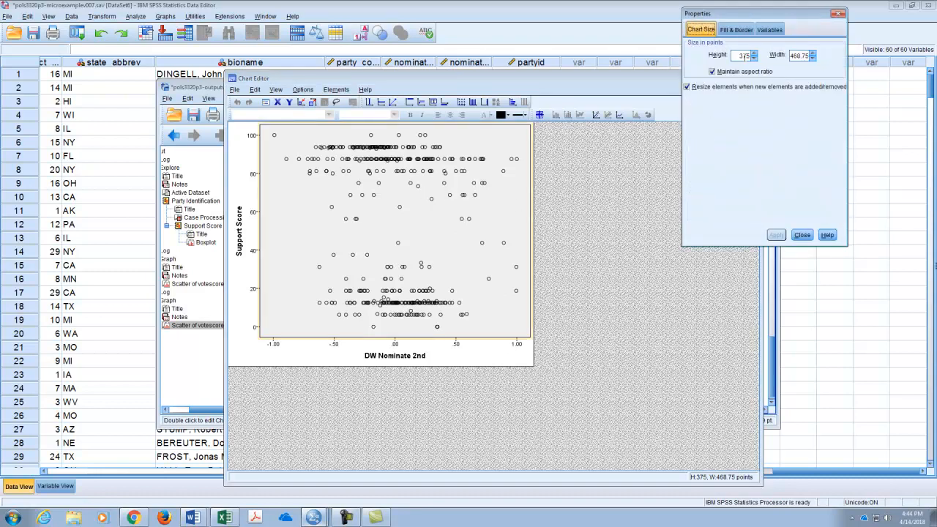
left_click(712, 72)
left_click_drag(738, 54, 798, 56)
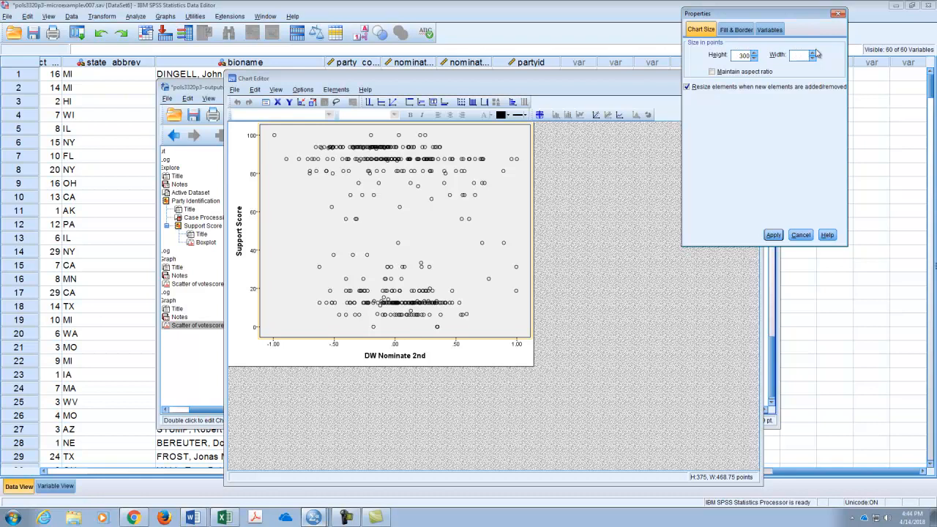
left_click(774, 235)
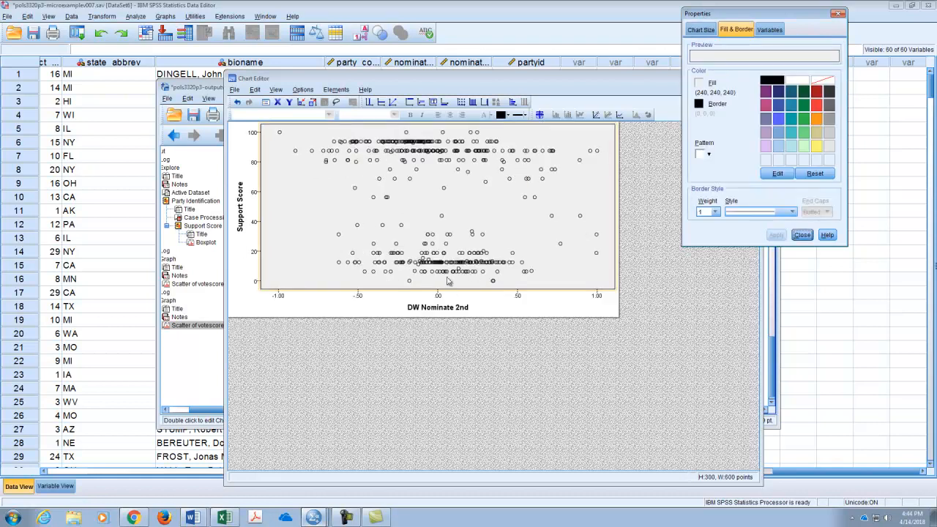
Scale the X axis from -1.25 to 1.25 with a 0.25 major increment and 1% lower and upper margins.
left_click(440, 298)
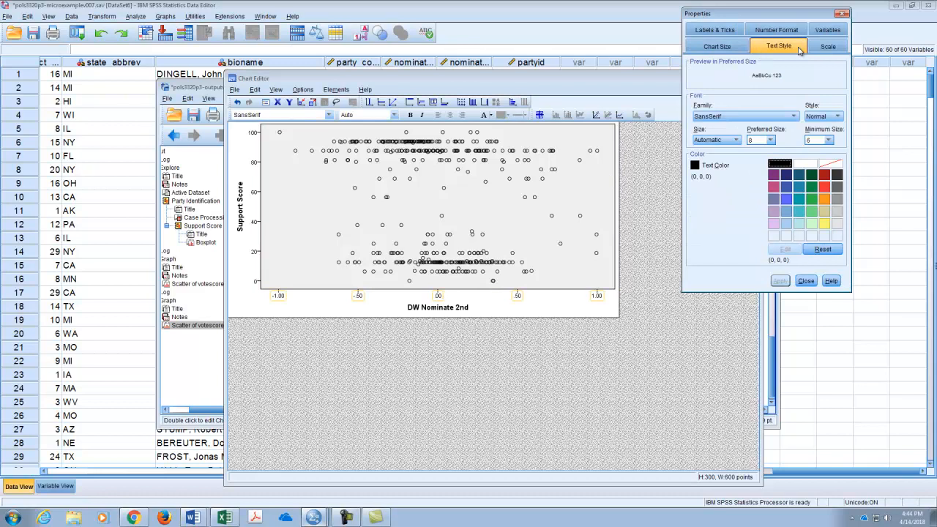
left_click(823, 47)
left_click(746, 82)
left_click(746, 96)
left_click(746, 110)
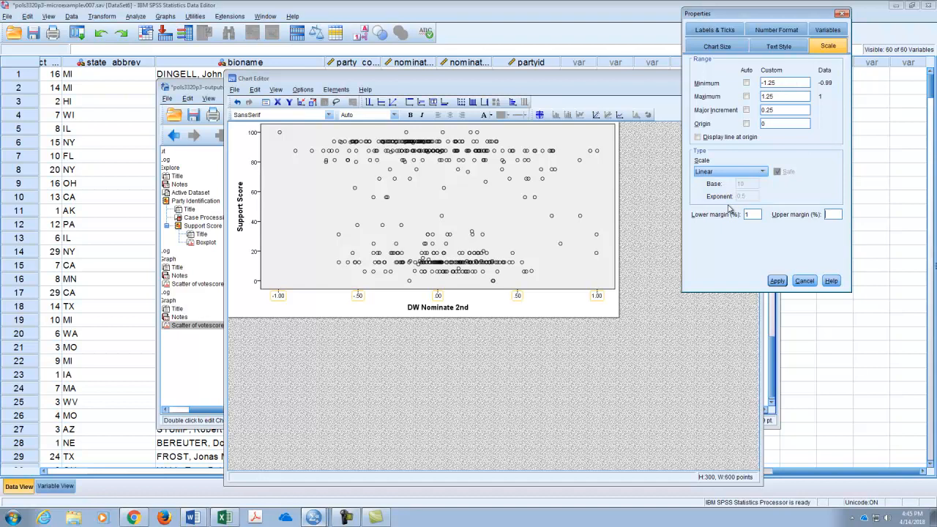
left_click(778, 280)
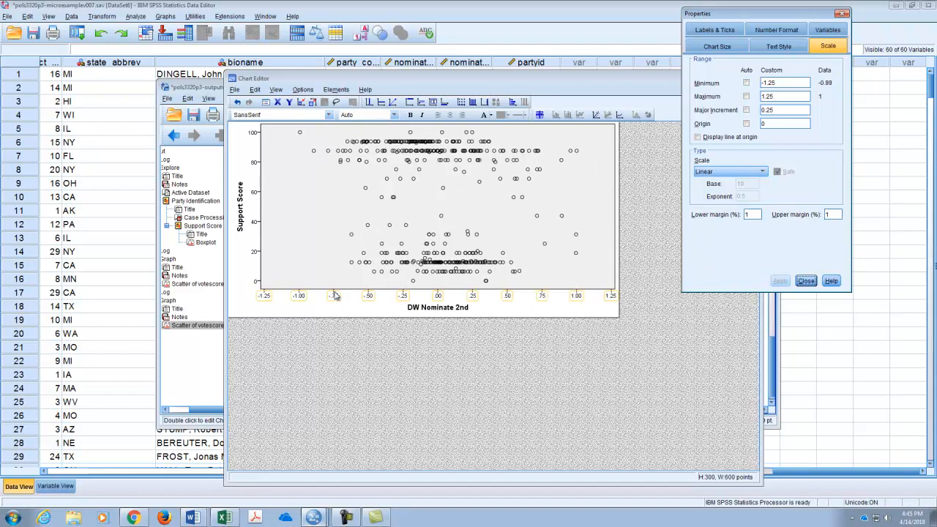
Change the data point markers to plus signs of size 10.
left_click(387, 203)
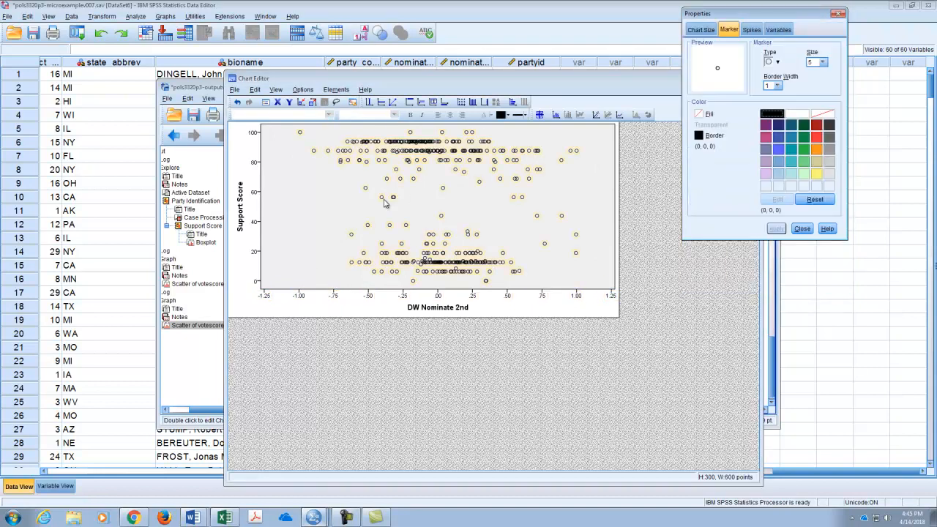
left_click(777, 62)
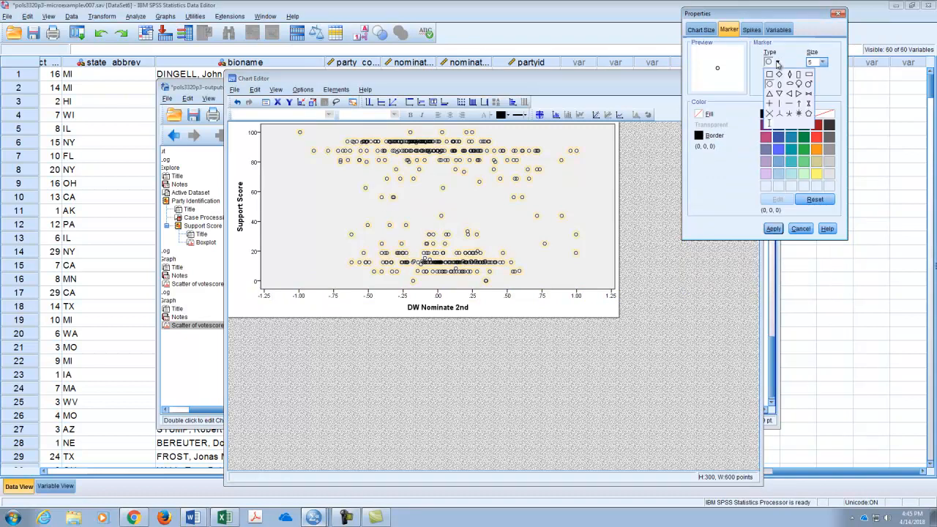
left_click(770, 105)
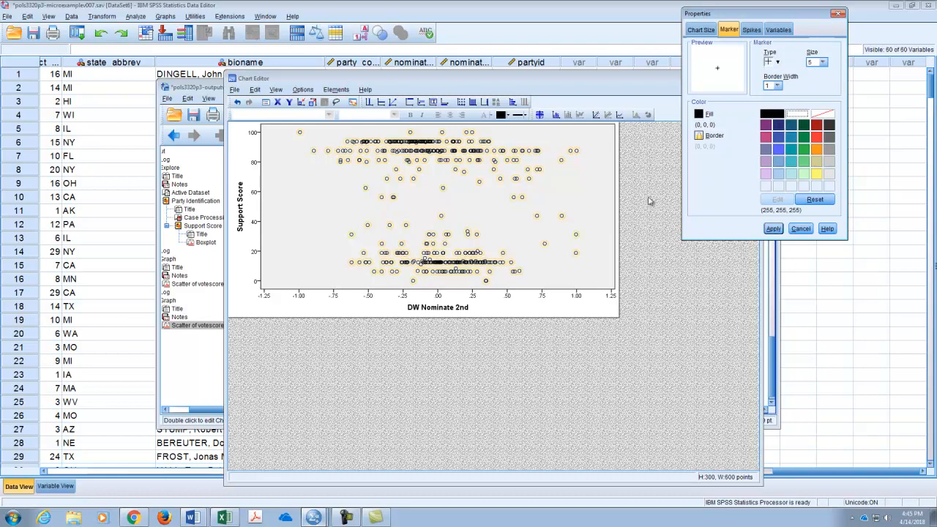
left_click(824, 65)
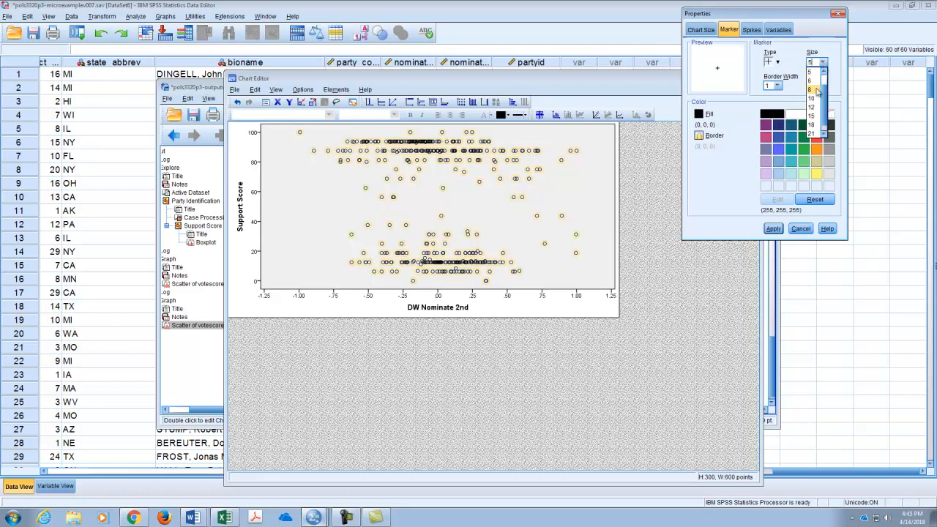
left_click(814, 103)
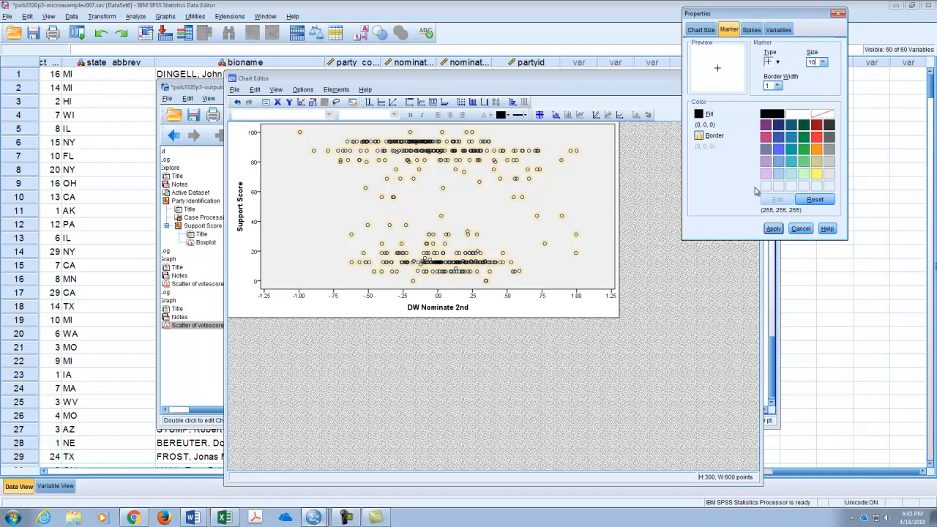
left_click(773, 229)
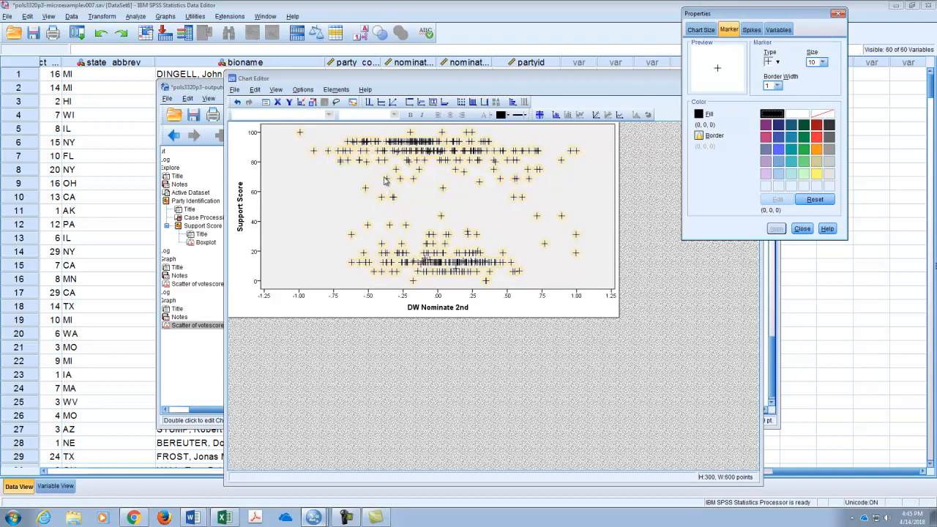
Turn off the automatic range values for the Support Score axis and set its major increment to 10.
left_click(254, 164)
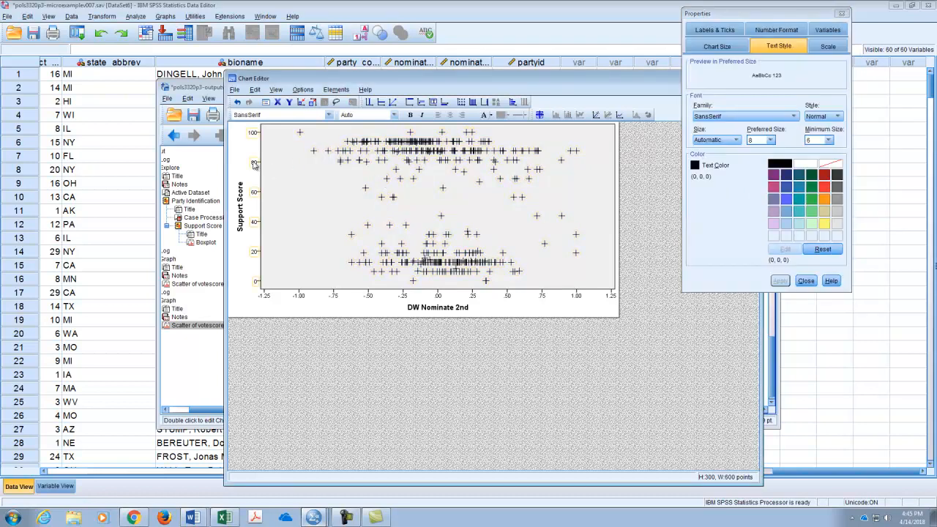
left_click(833, 48)
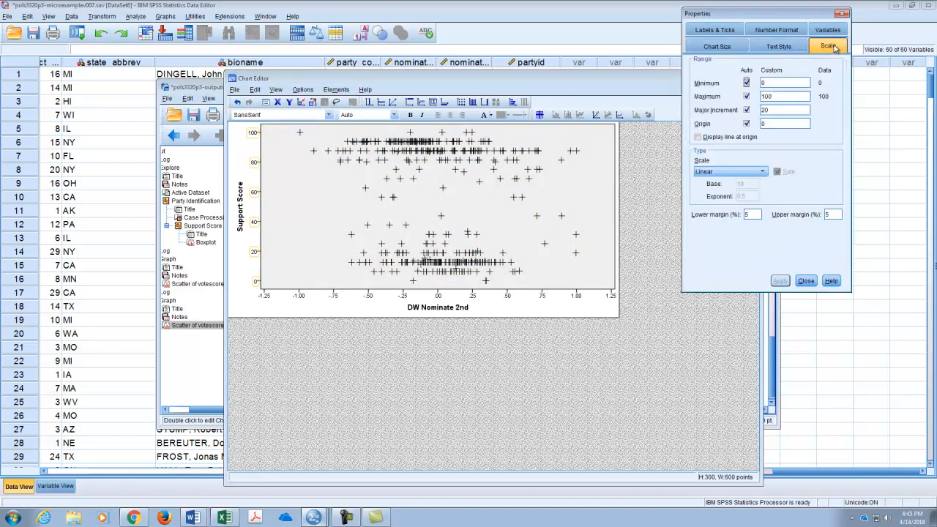
left_click(746, 82)
left_click(746, 96)
left_click(746, 110)
left_click(746, 123)
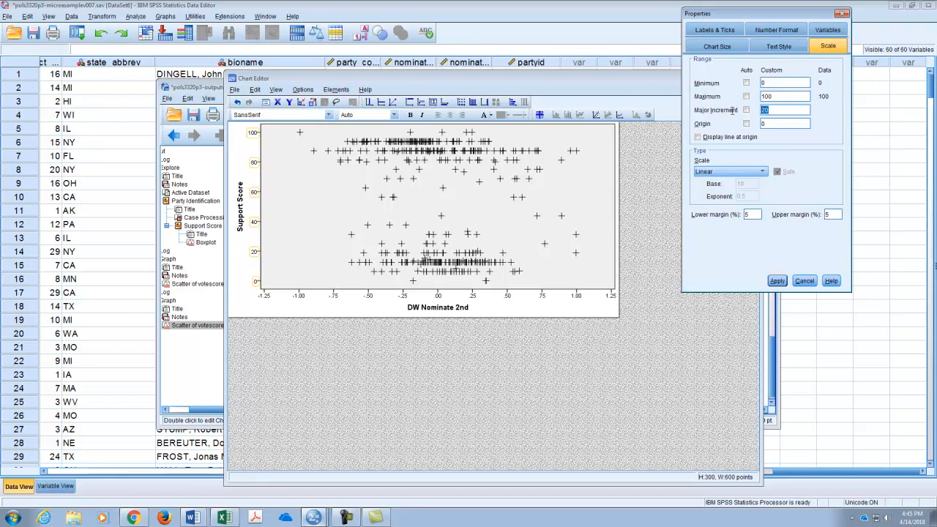
type("10")
left_click(778, 280)
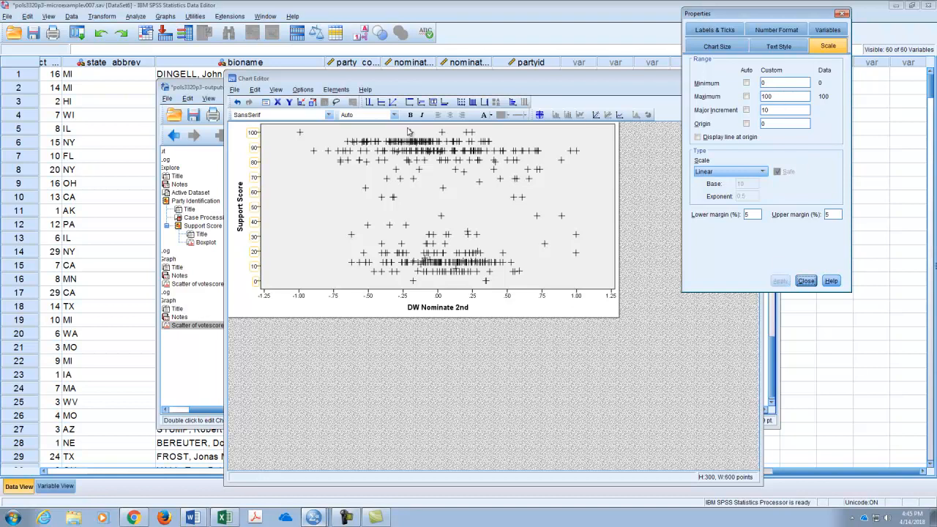
left_click(806, 281)
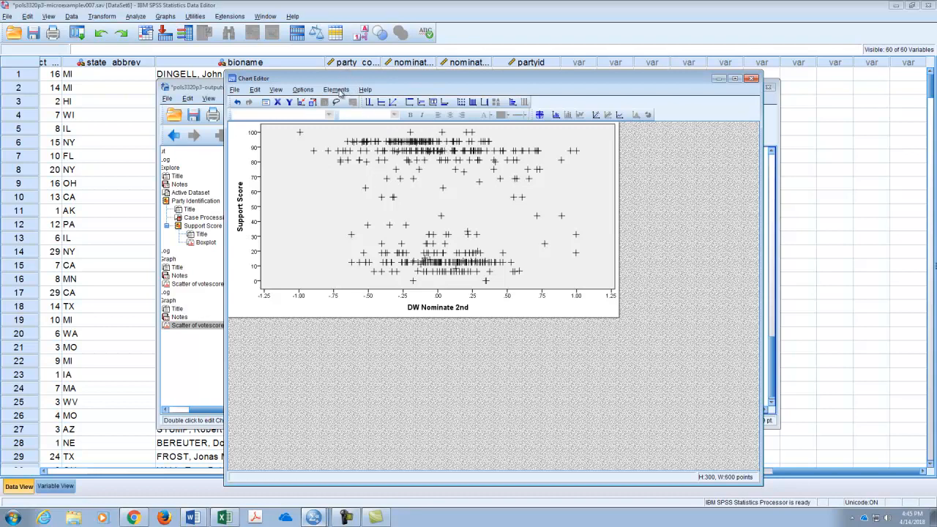
Add a linear fit line without confidence intervals to the scatterplot.
left_click(338, 89)
left_click(367, 153)
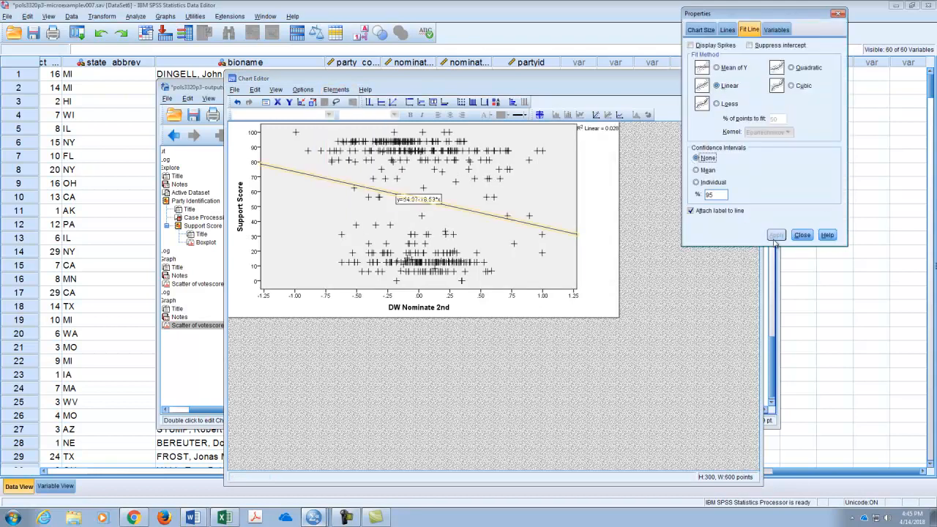
left_click(802, 235)
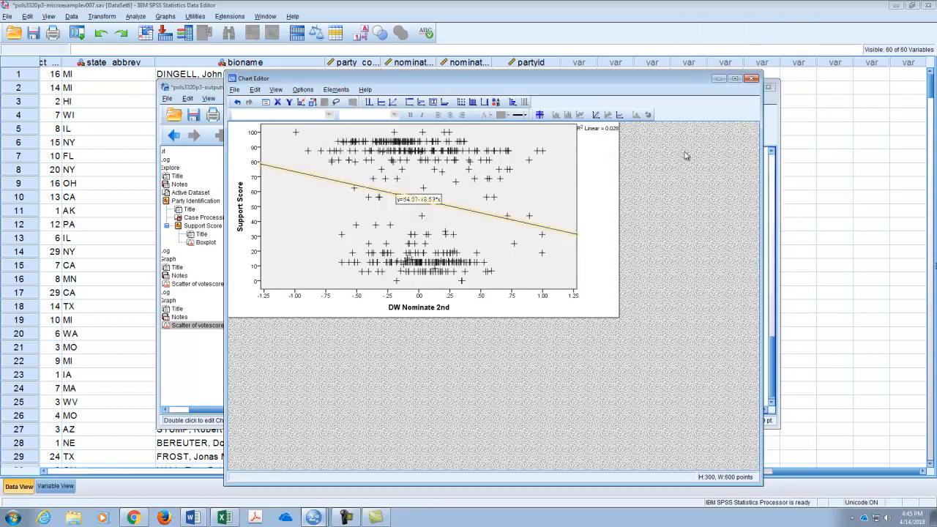
Hide the legend that shows the R² value beside the plot.
left_click(601, 129)
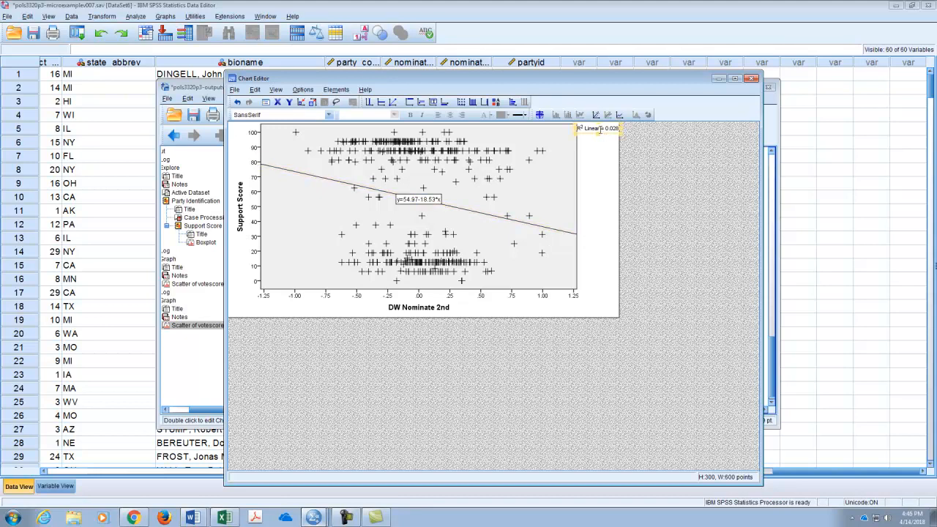
left_click(303, 90)
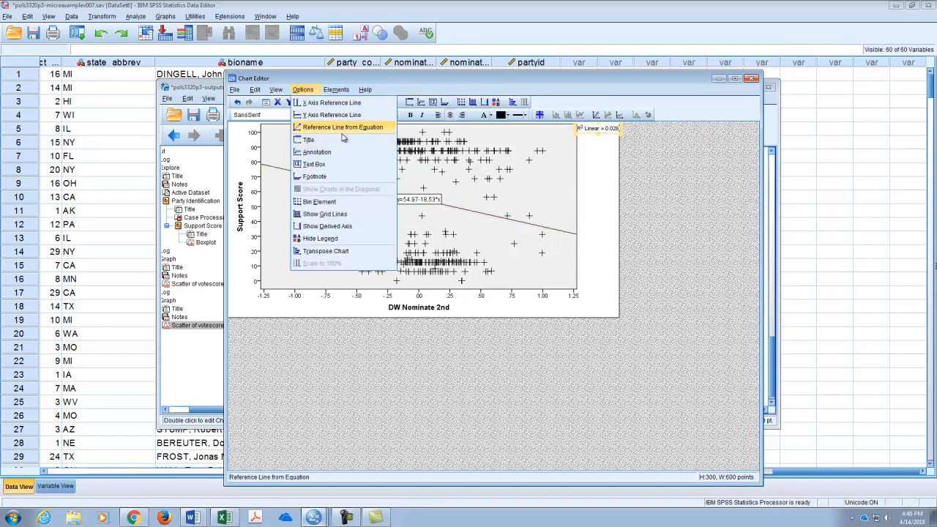
left_click(342, 241)
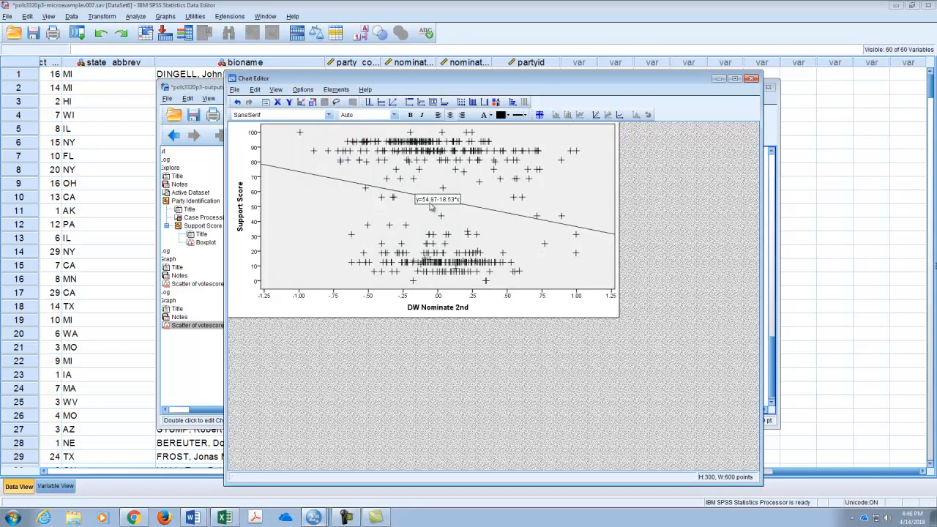
Remove the equation label attached to the fit line.
double_click(390, 192)
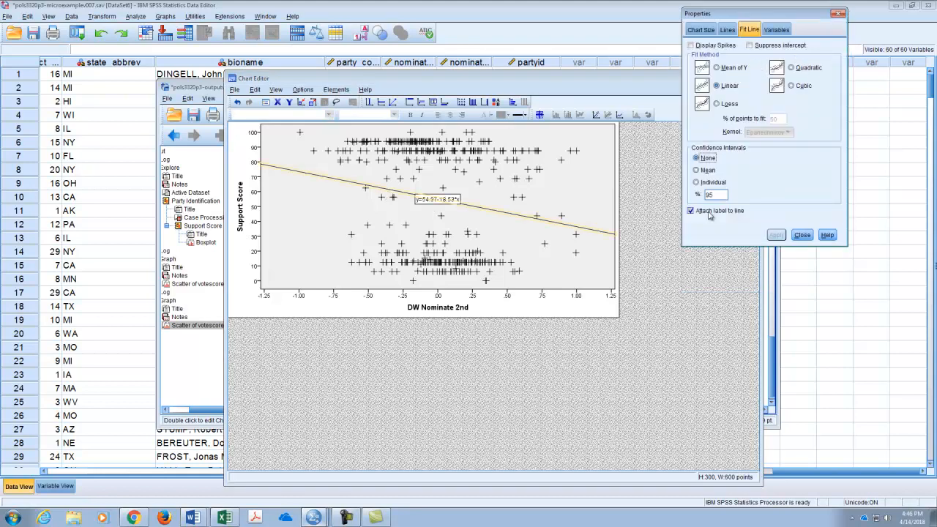
left_click(692, 212)
left_click(768, 235)
left_click(802, 235)
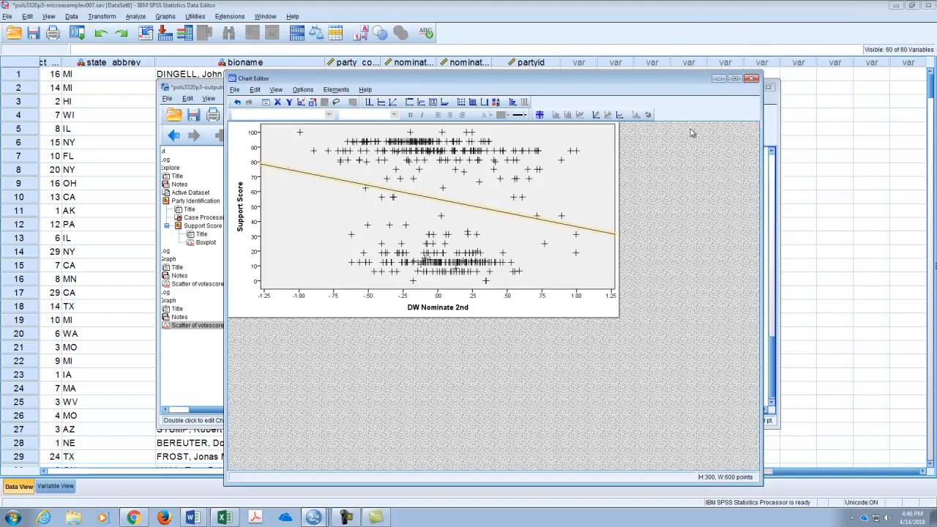
Close the chart editor and copy the finished scatterplot from the output.
left_click(750, 79)
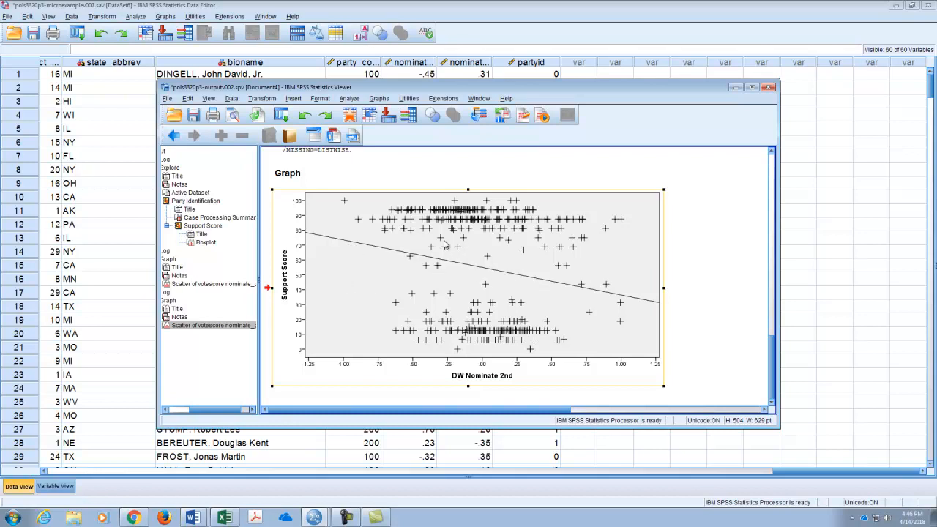
right_click(498, 245)
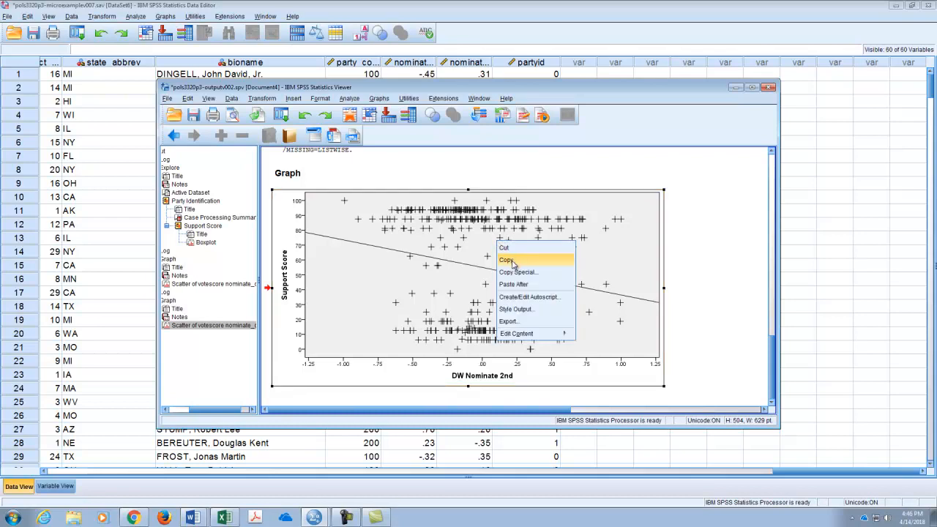
left_click(513, 262)
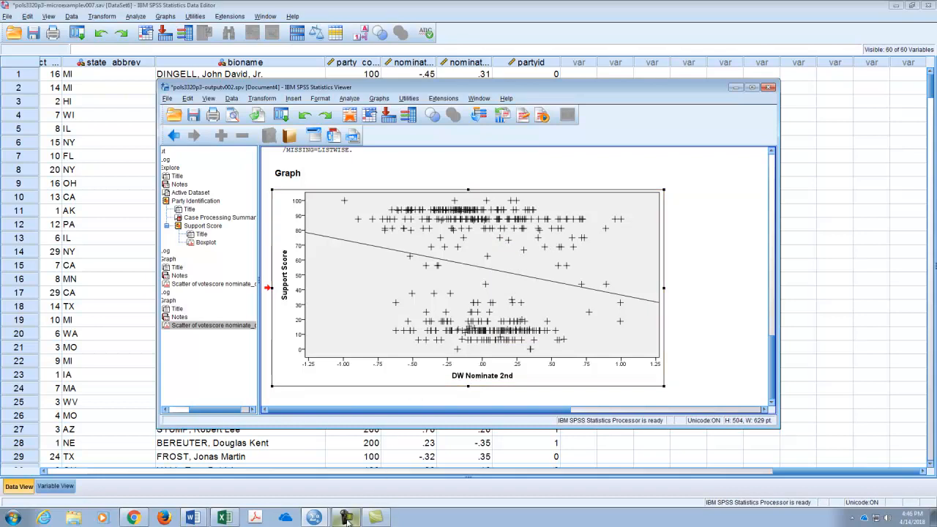
Switch to the pols3320p3-instructions document in Word and delete the existing plot from the Figure 3 table.
left_click(192, 518)
scroll(596, 179, "down", 2)
scroll(596, 179, "down", 10)
scroll(596, 180, "up", 5)
scroll(596, 179, "up", 5)
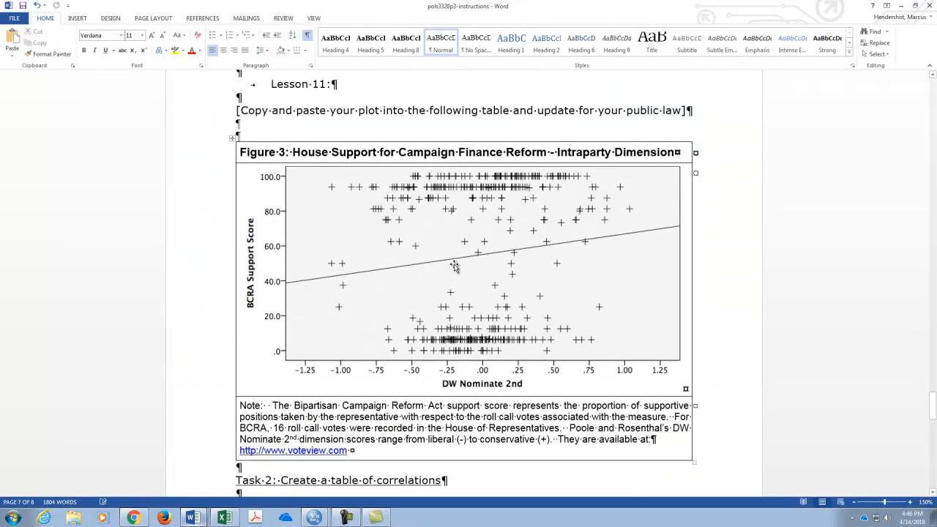
left_click(454, 267)
key("Delete")
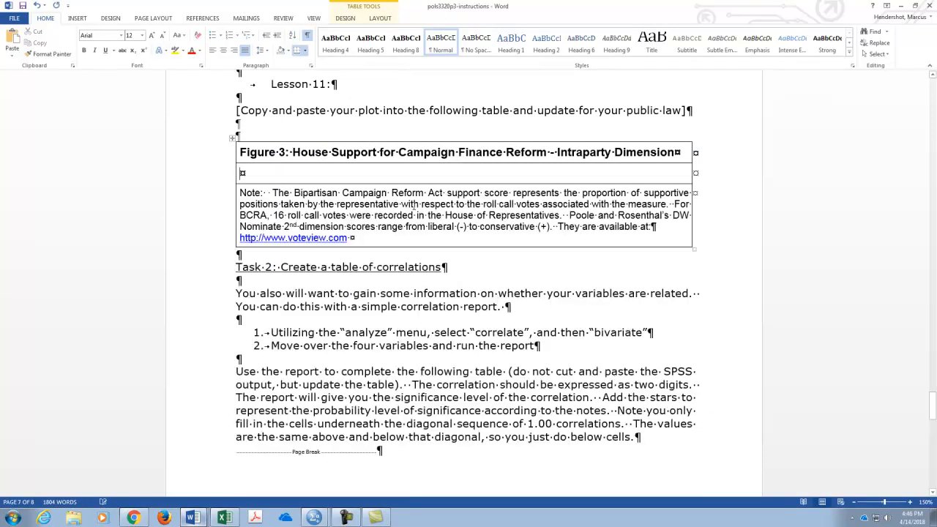
Paste the copied scatterplot into the empty Figure 3 cell and remove the blank paragraph beneath it.
right_click(287, 174)
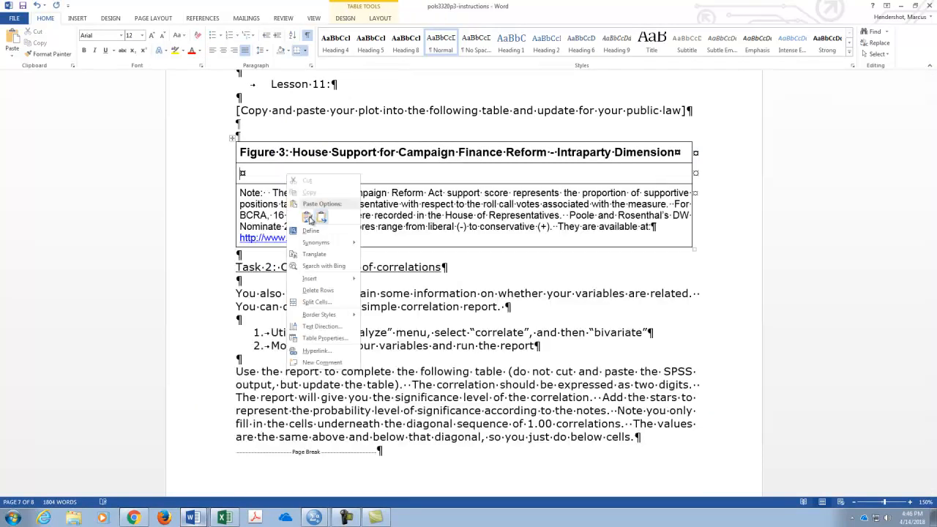
left_click(313, 216)
left_click(244, 407)
key("Delete")
key("Delete")
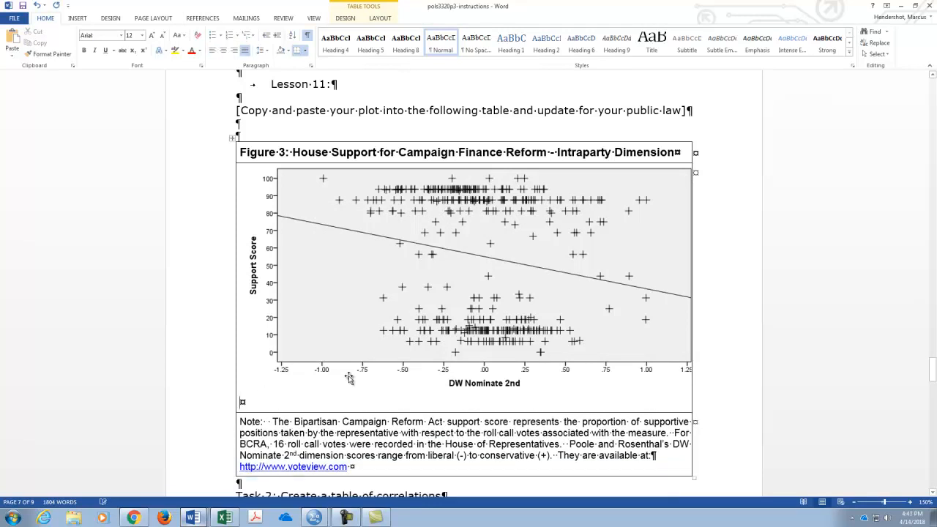
key("Delete")
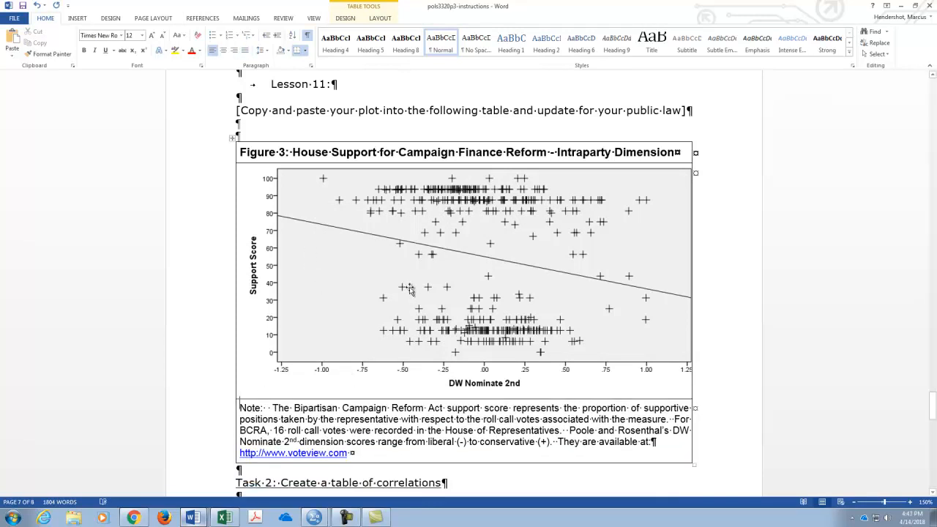
Set the pasted scatterplot's absolute width to 6.4" so it fits inside the table, then deselect it.
right_click(357, 268)
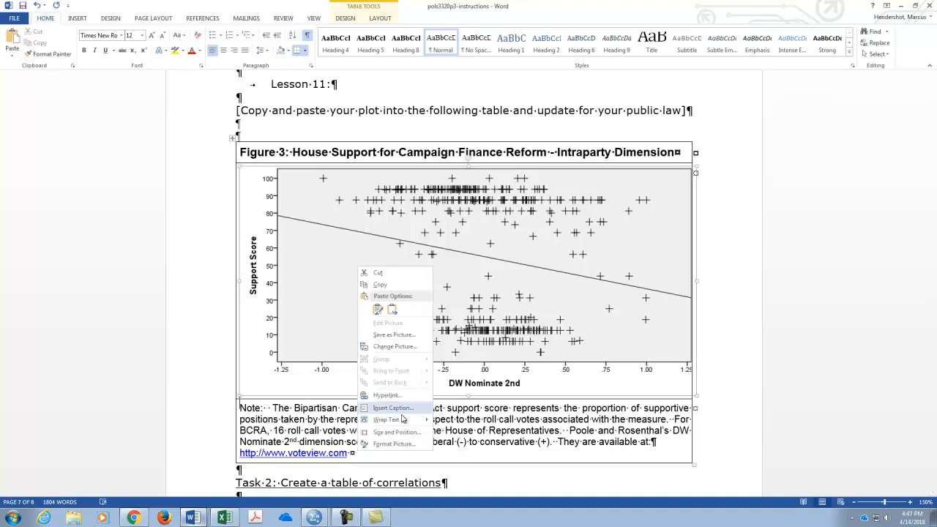
left_click(396, 432)
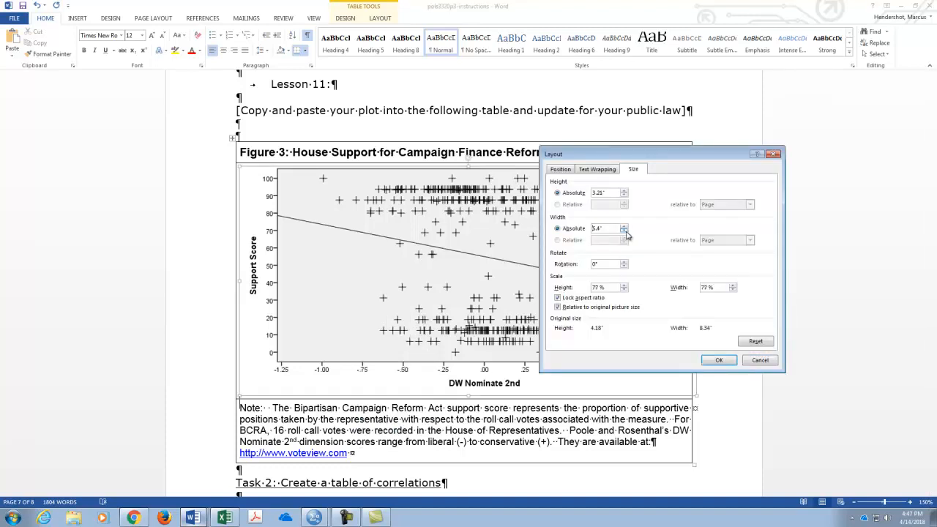
left_click(718, 360)
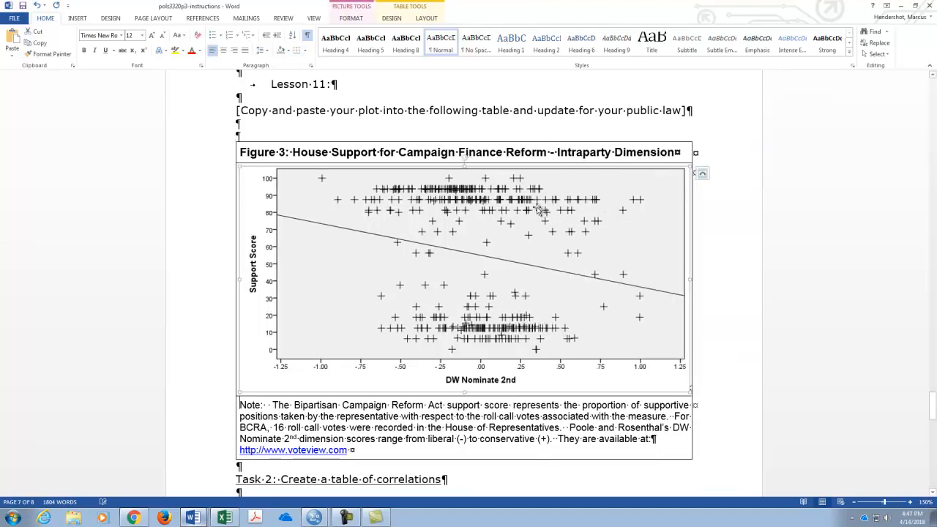
left_click(721, 227)
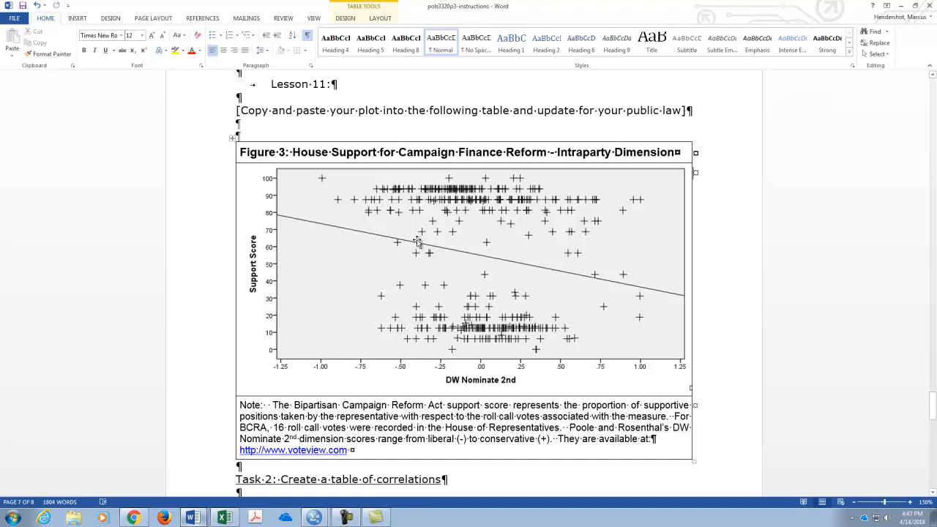
Review the document's figure sections and the Table 1 correlation coefficients of dependent and independent variables.
scroll(411, 262, "up", 3)
scroll(411, 261, "up", 15)
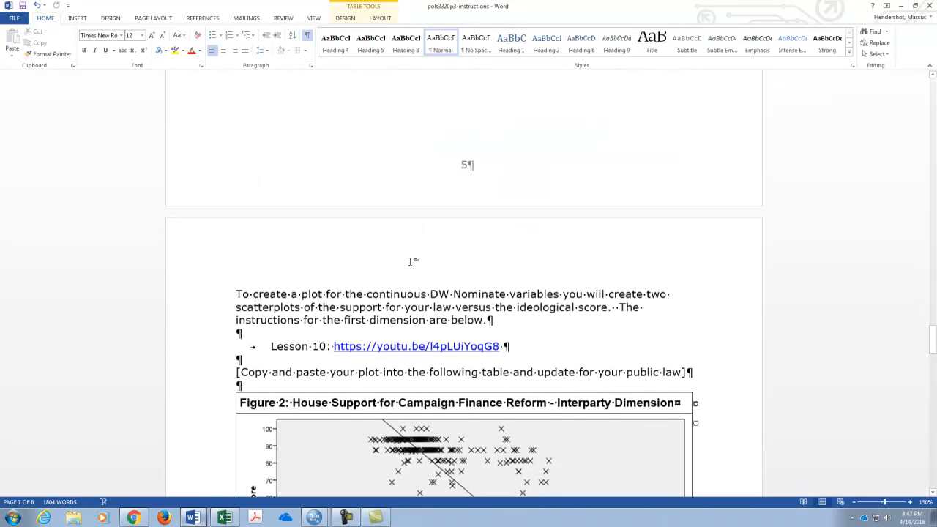
scroll(411, 259, "up", 10)
scroll(311, 335, "down", 20)
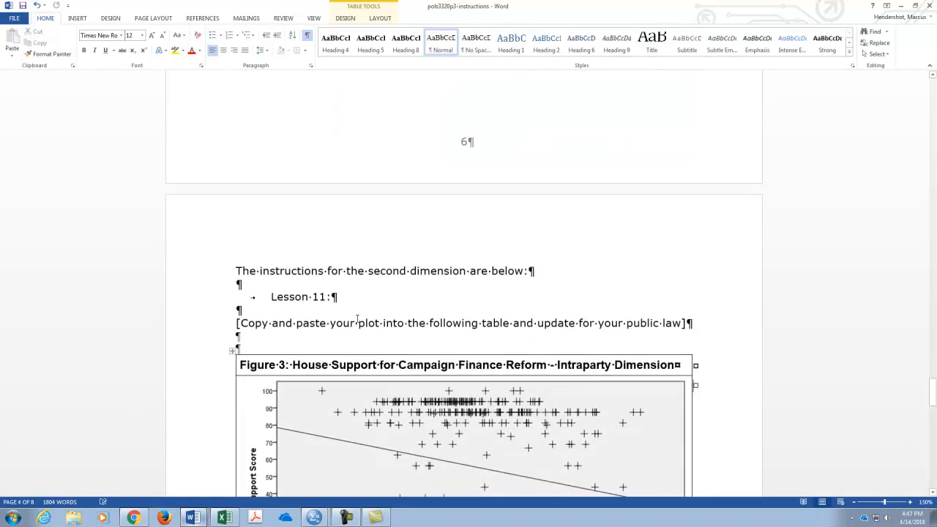
scroll(357, 319, "down", 10)
scroll(356, 320, "up", 4)
scroll(357, 317, "down", 10)
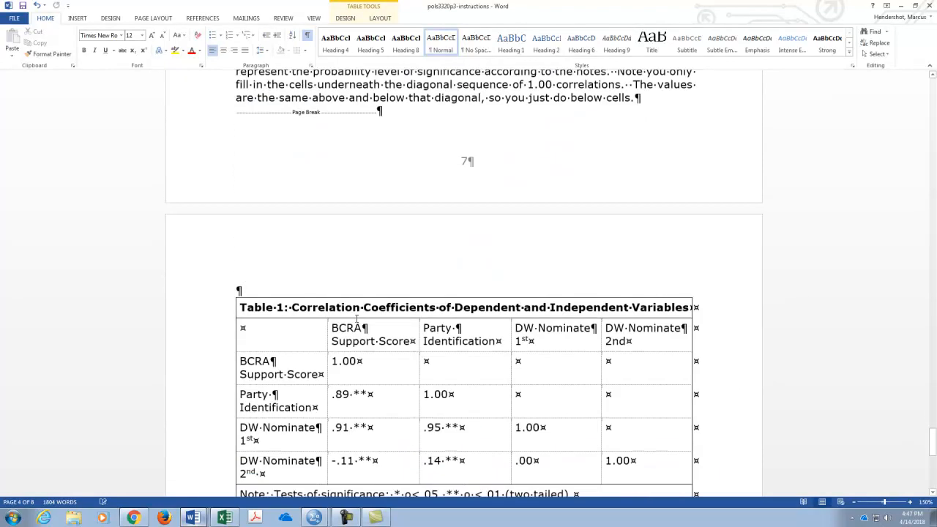
scroll(356, 318, "up", 3)
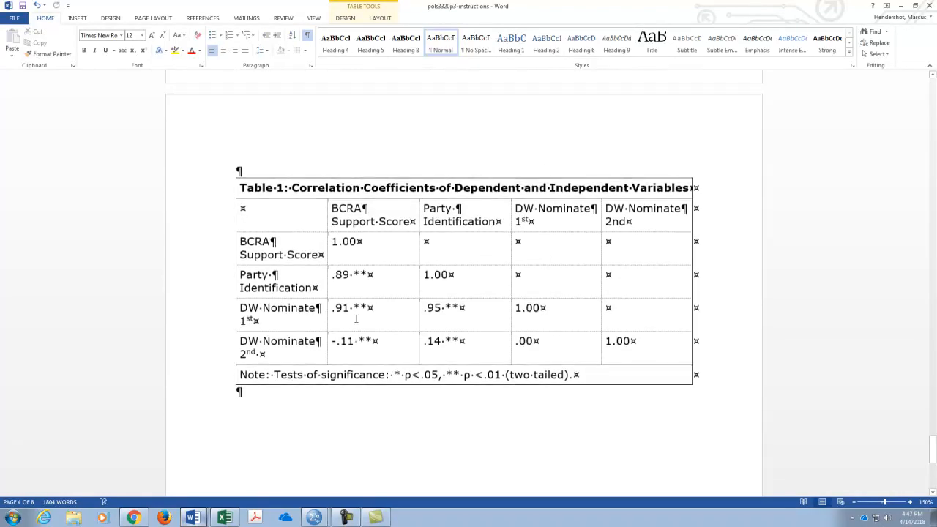
left_click(351, 518)
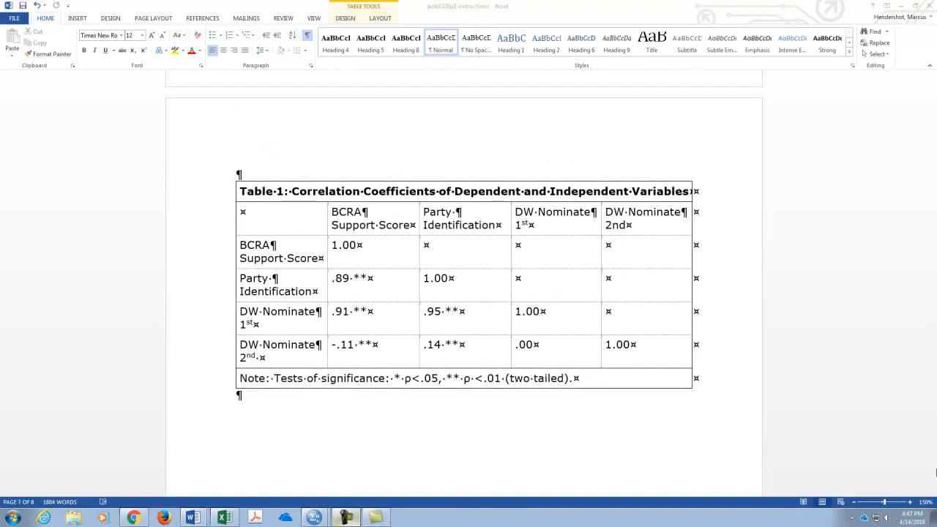